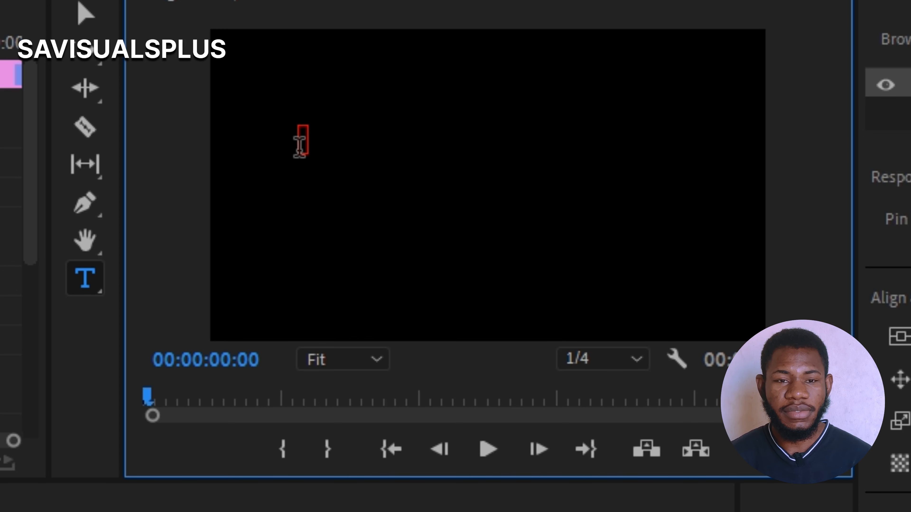
# Enter a first name in capital letters as title text on the black frame.
pyautogui.write('STA')
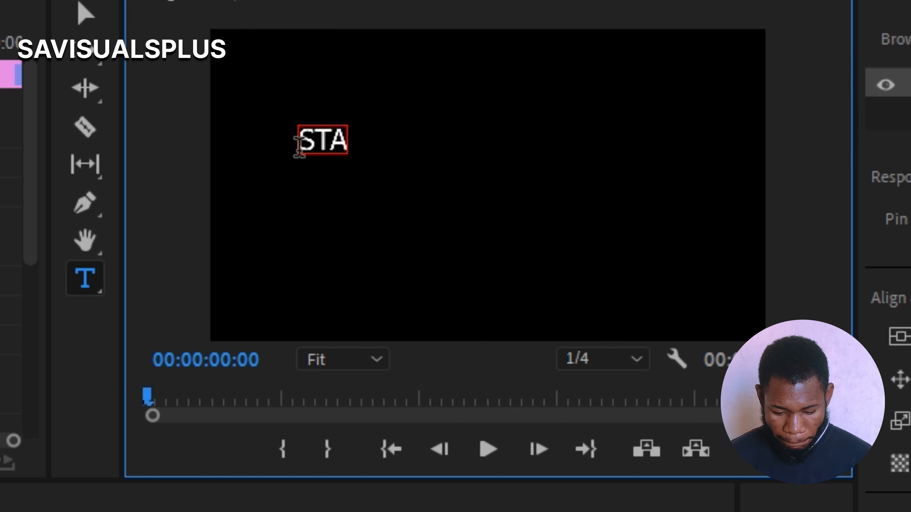
pyautogui.write('NLEY')
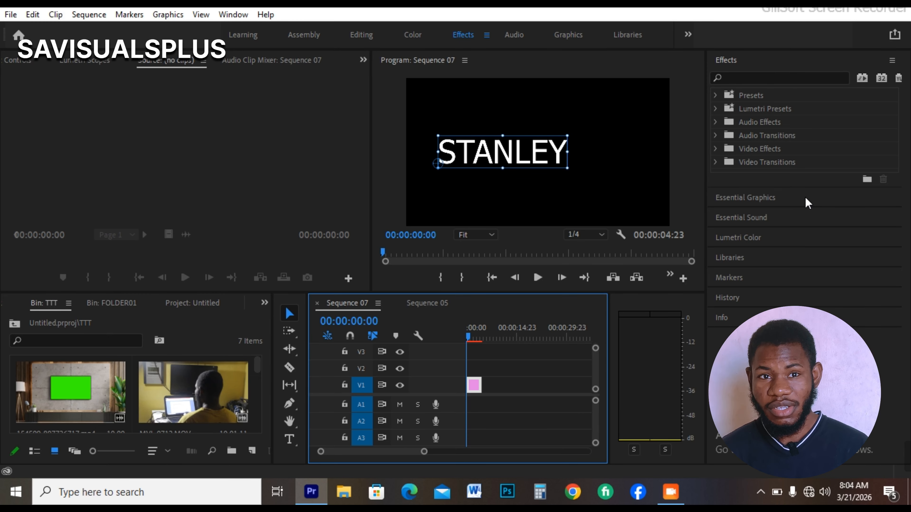
# Show the Essential Graphics editing properties of the title text.
pyautogui.click(769, 241)
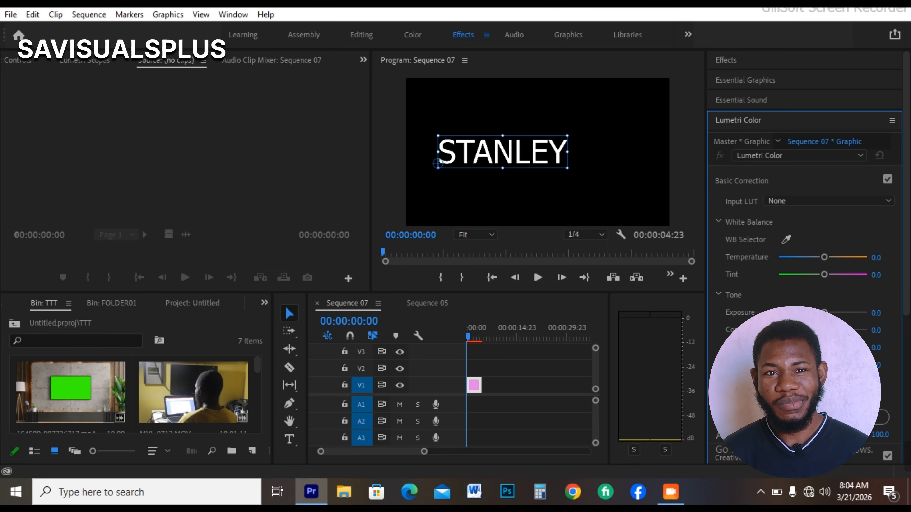
pyautogui.click(774, 100)
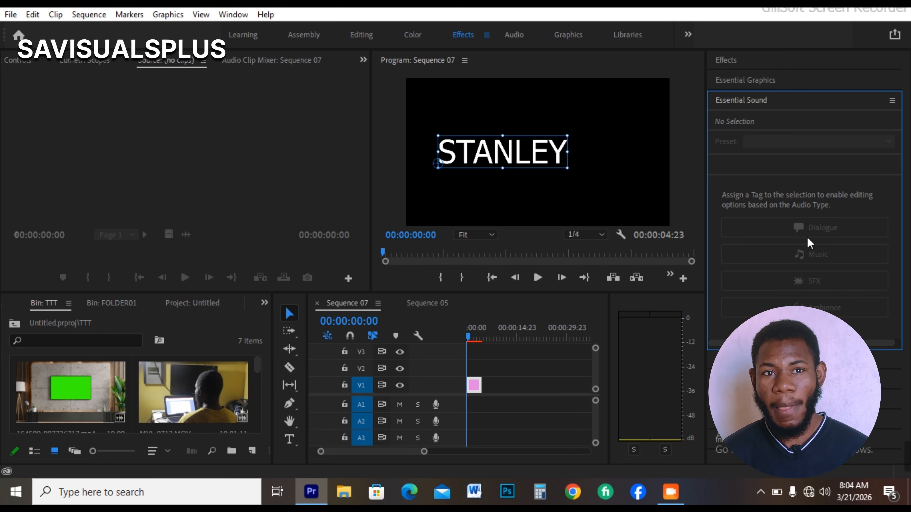
pyautogui.click(778, 81)
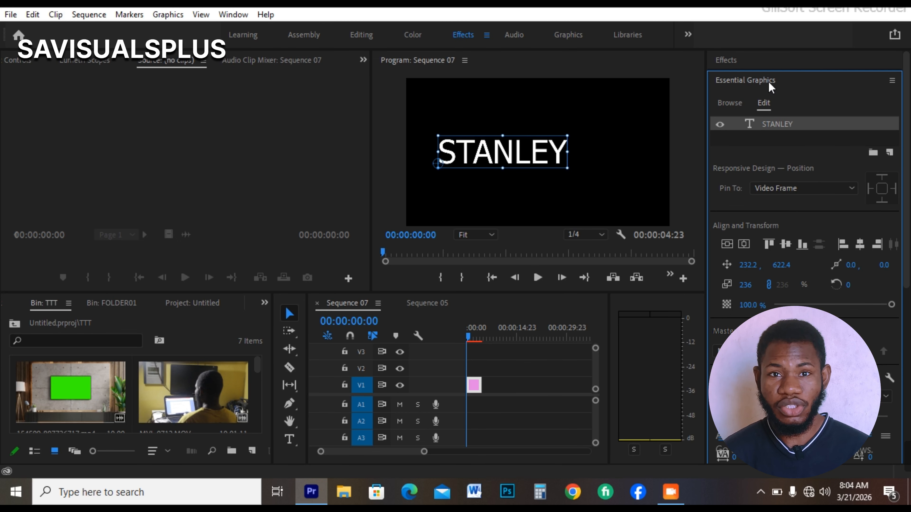
pyautogui.click(769, 81)
pyautogui.click(768, 81)
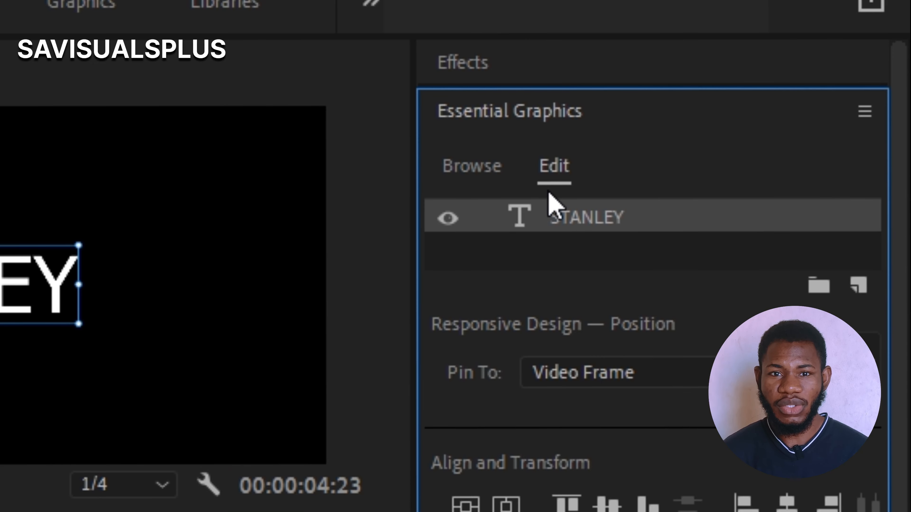
# Look through the ready-made title templates in Essential Graphics, such as Bold Credits, Bold Title and Angled Slate.
pyautogui.click(487, 172)
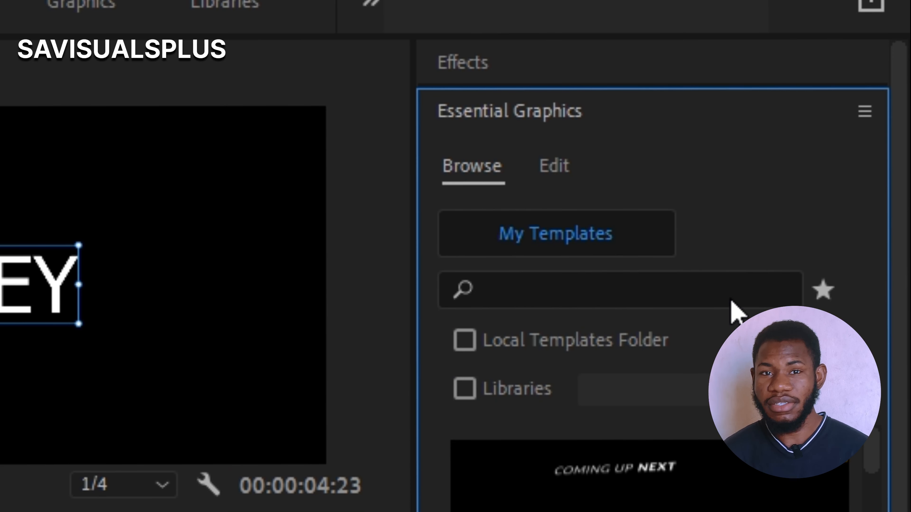
pyautogui.scroll(-5, 880, 404)
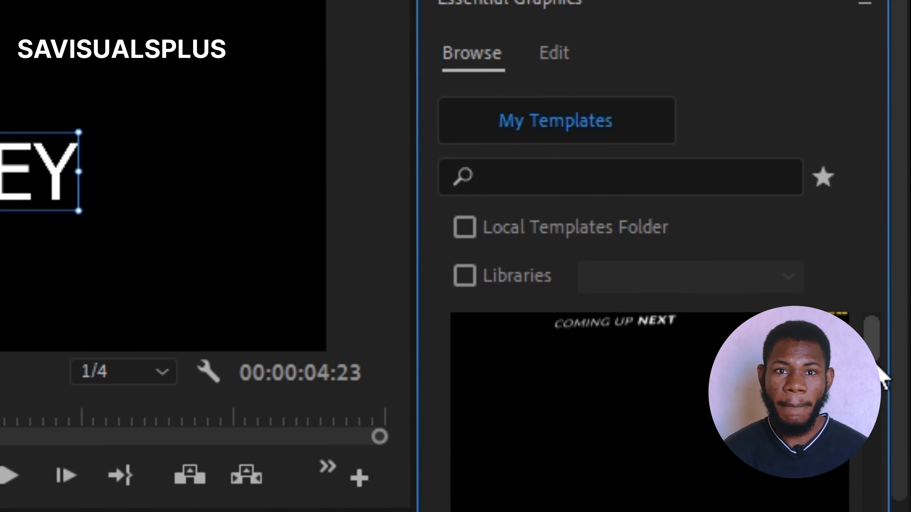
pyautogui.scroll(-5, 884, 366)
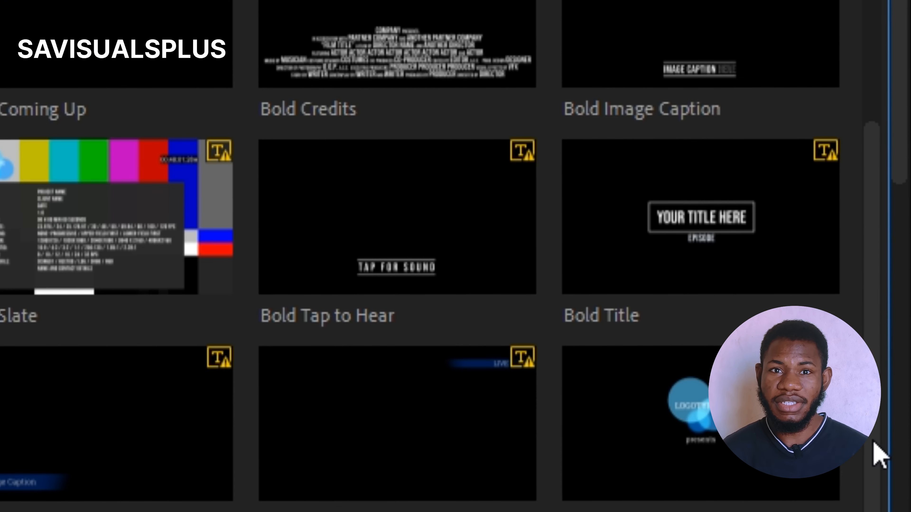
pyautogui.scroll(-2, 874, 251)
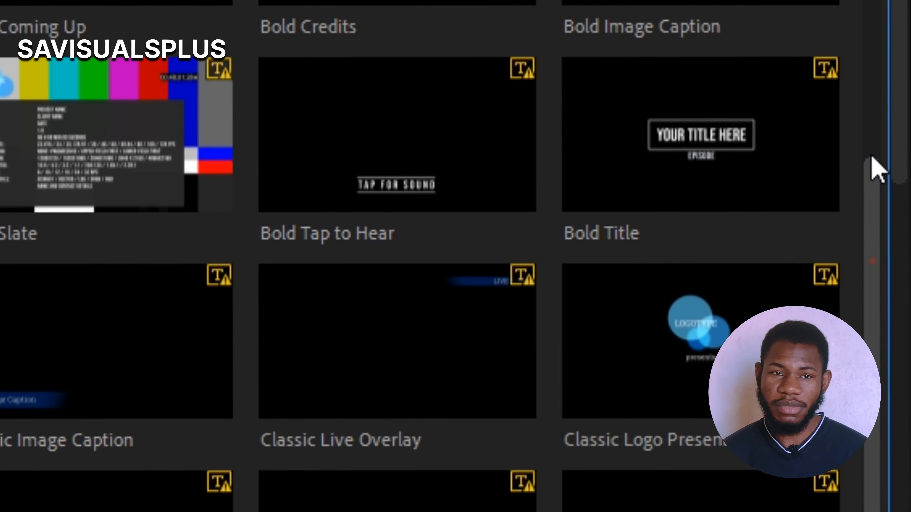
pyautogui.scroll(8, 875, 168)
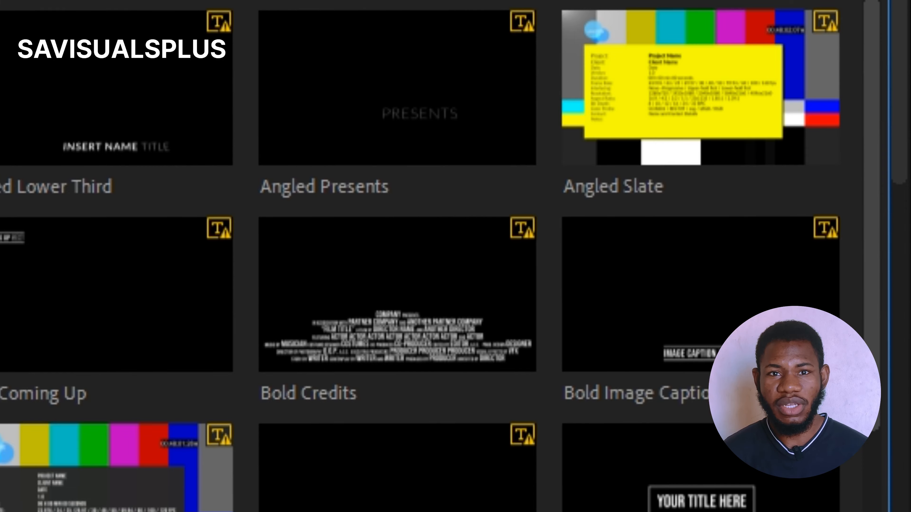
pyautogui.press('`')
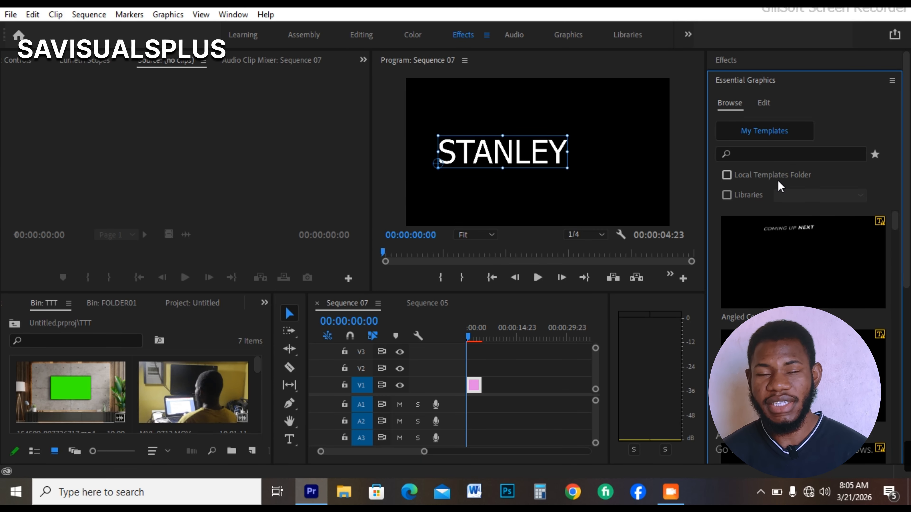
# Return to the title's editing properties and select all the text of its text layer.
pyautogui.click(763, 101)
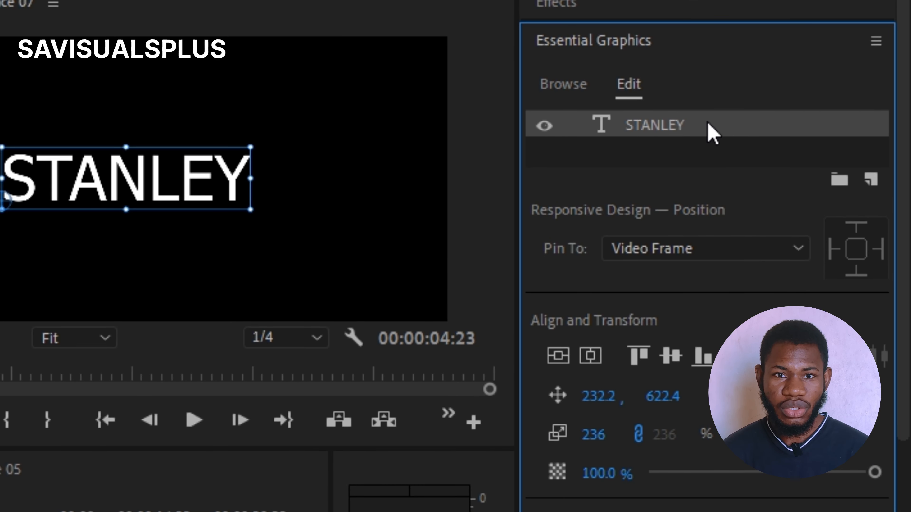
pyautogui.click(753, 125)
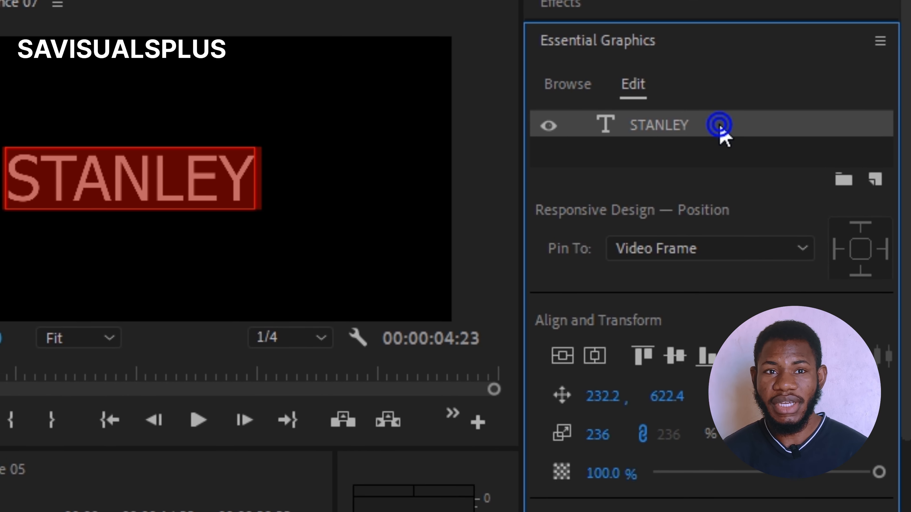
pyautogui.click(230, 507)
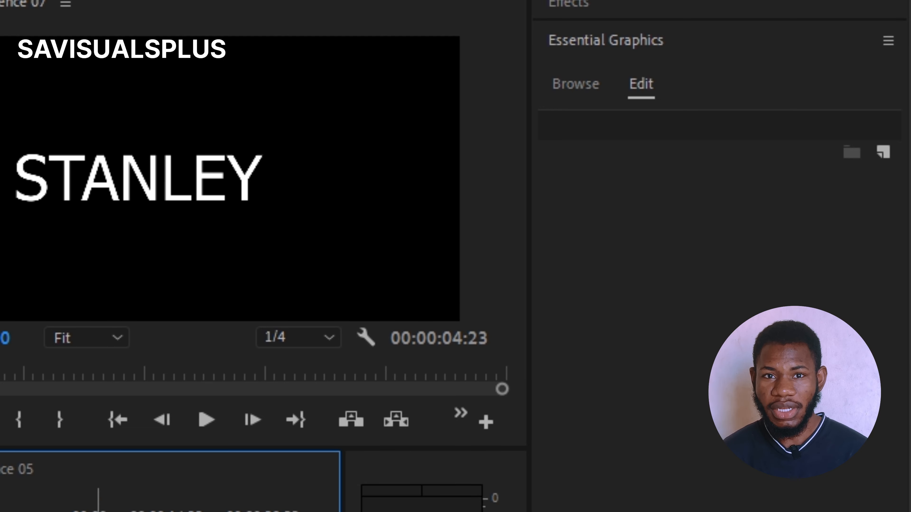
pyautogui.click(92, 509)
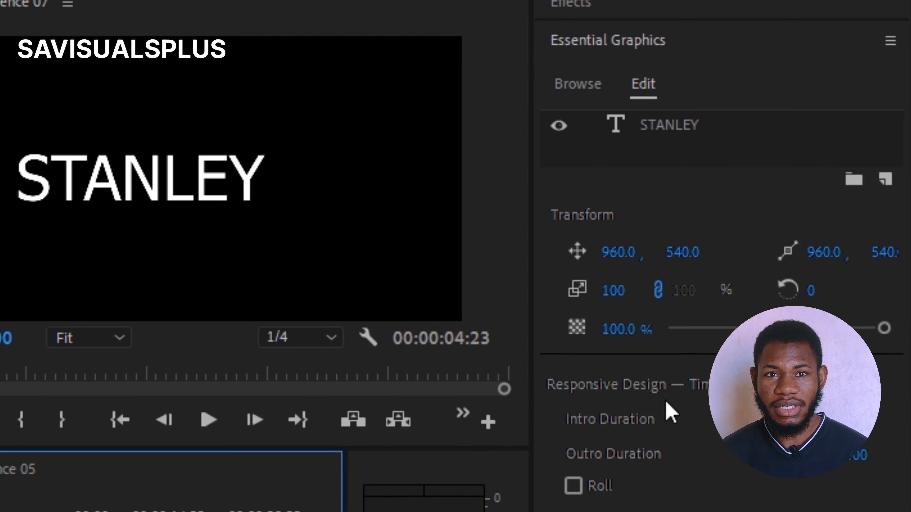
pyautogui.click(718, 123)
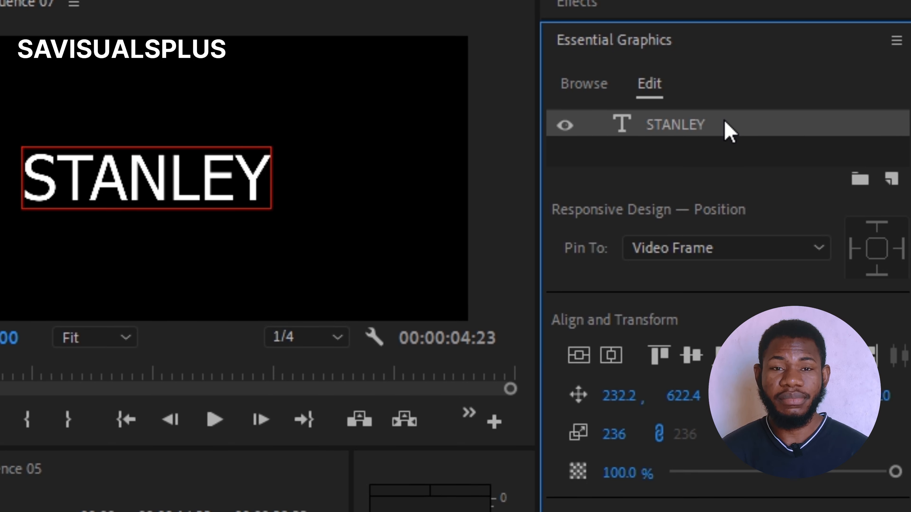
pyautogui.doubleClick(727, 124)
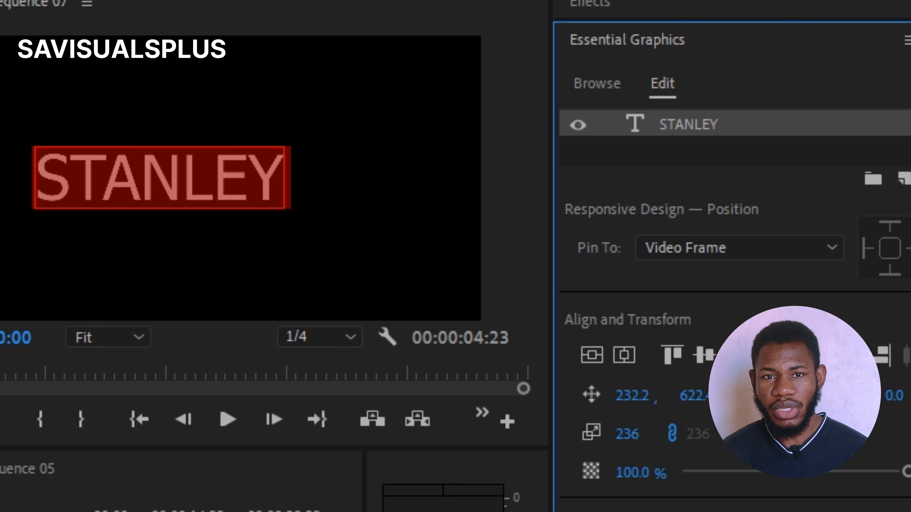
# Examine the title's alignment, transform, font and fill colour settings, leaving the fill colour as it is.
pyautogui.scroll(-6, 731, 251)
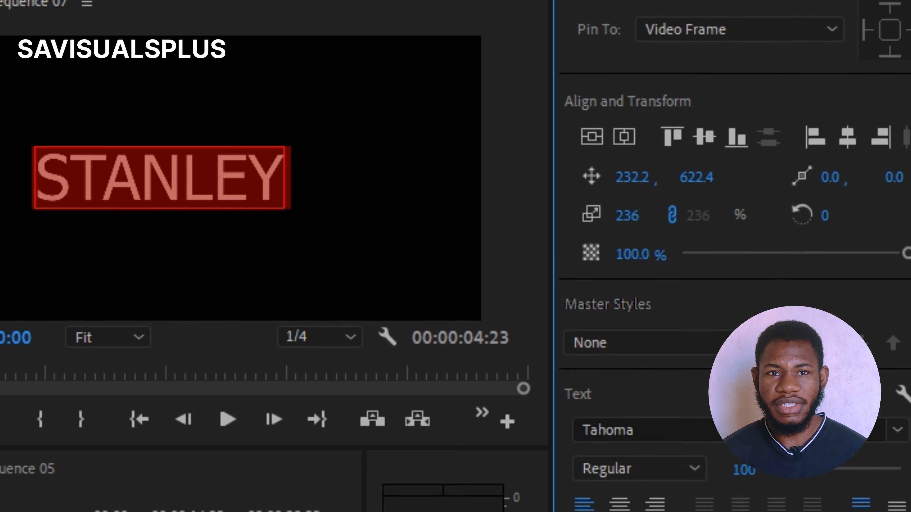
pyautogui.scroll(-3, 732, 251)
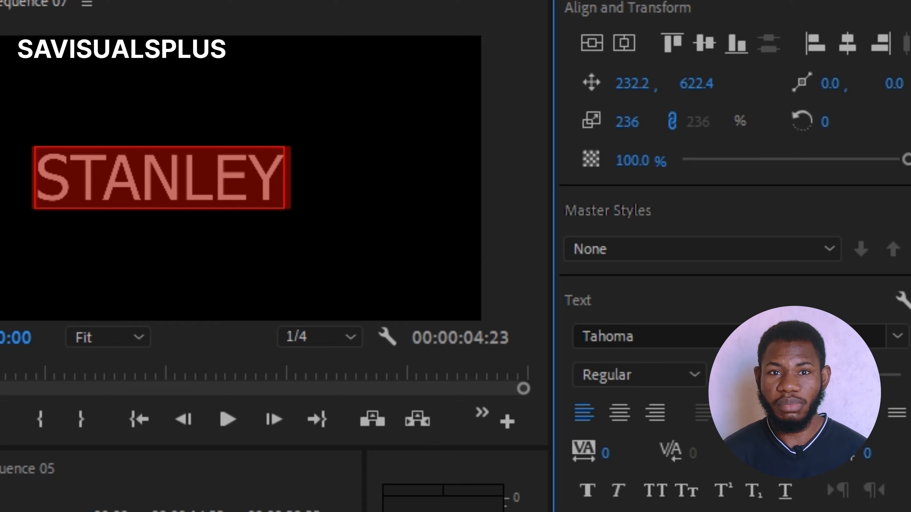
pyautogui.scroll(2, 732, 251)
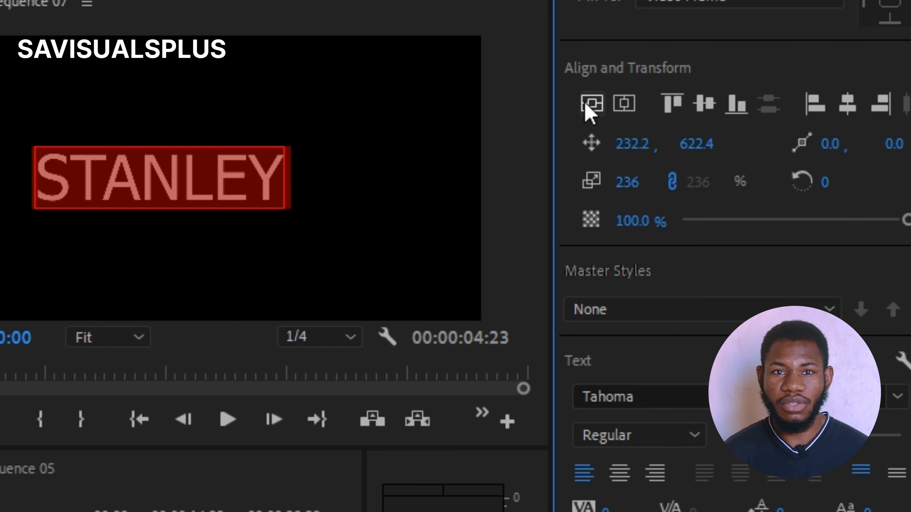
pyautogui.click(590, 104)
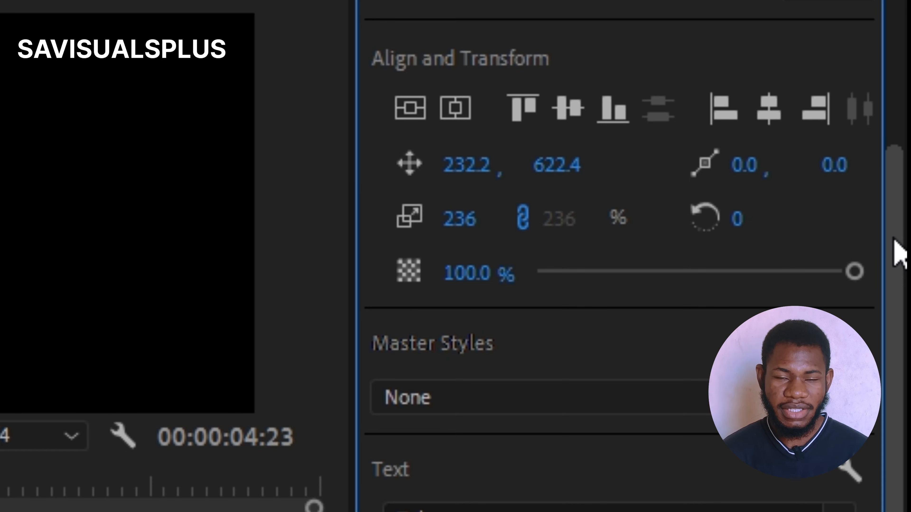
pyautogui.moveTo(895, 247); pyautogui.dragTo(901, 511)
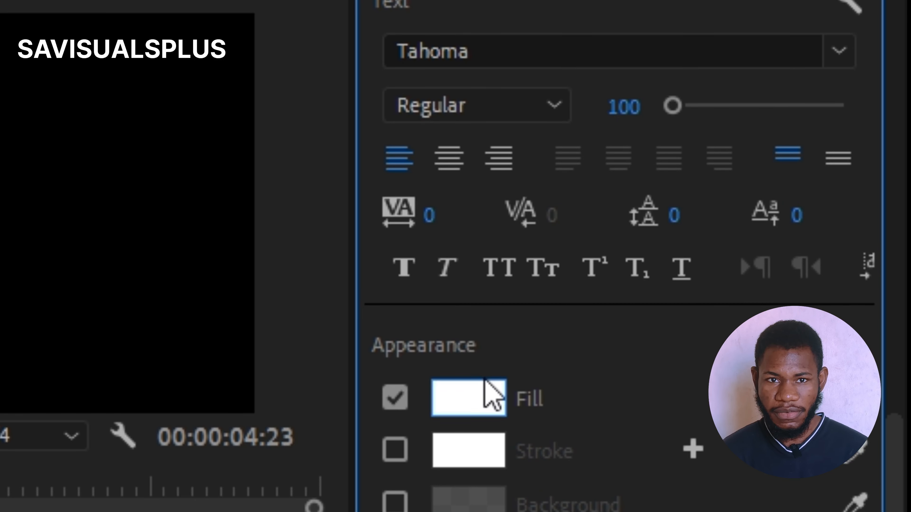
pyautogui.click(472, 398)
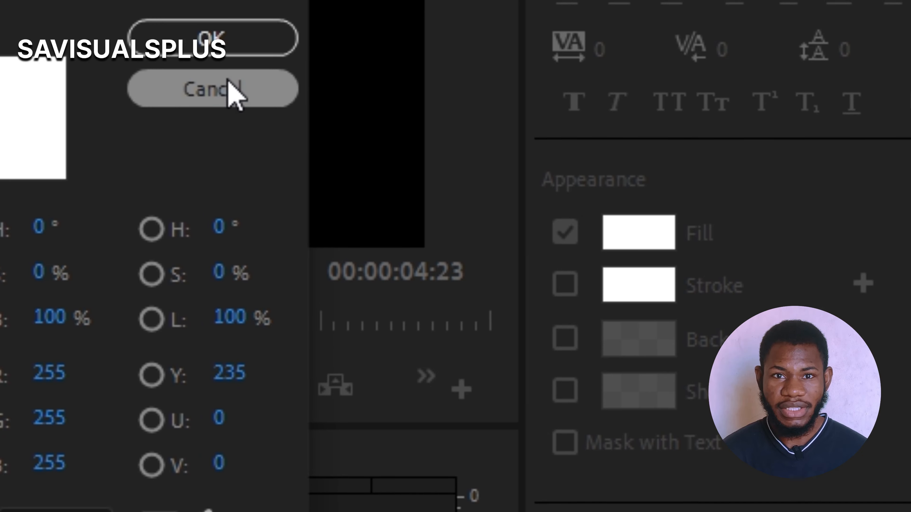
pyautogui.click(154, 146)
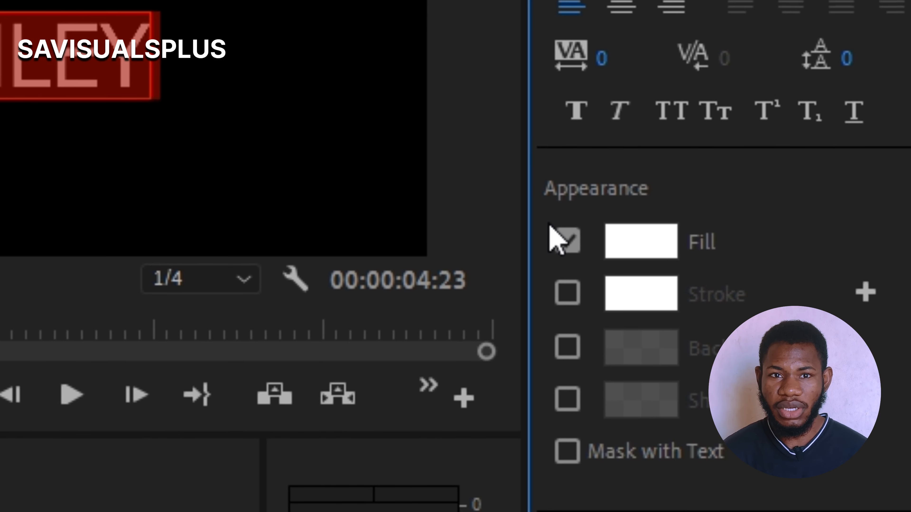
# Turn off the title's fill, turn on its stroke and deselect the title clip.
pyautogui.click(567, 255)
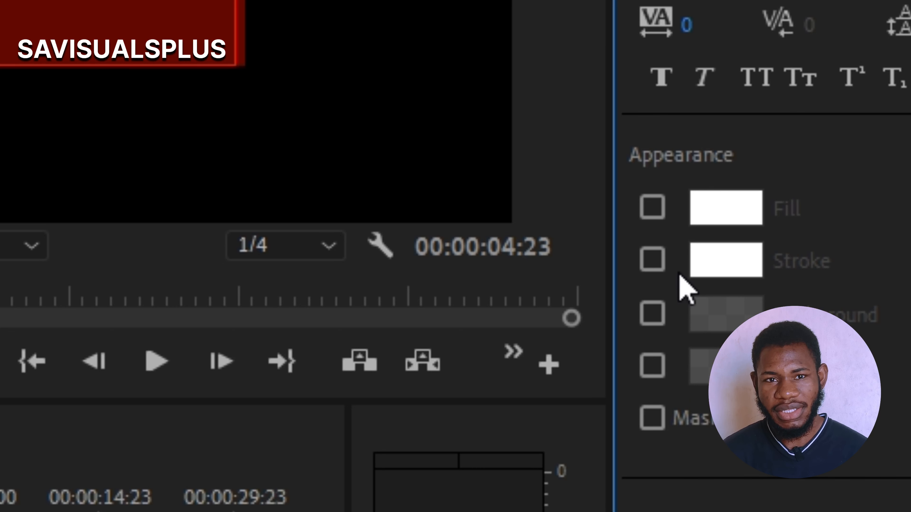
pyautogui.click(659, 273)
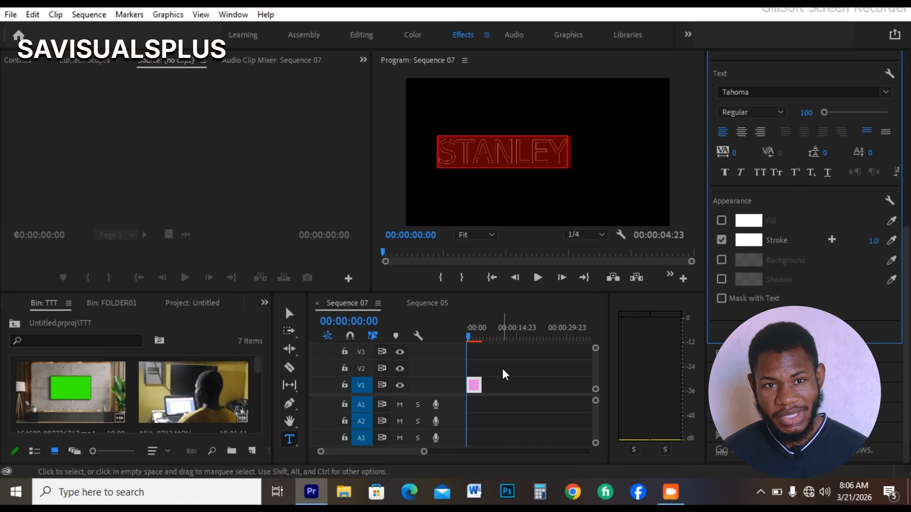
pyautogui.click(504, 374)
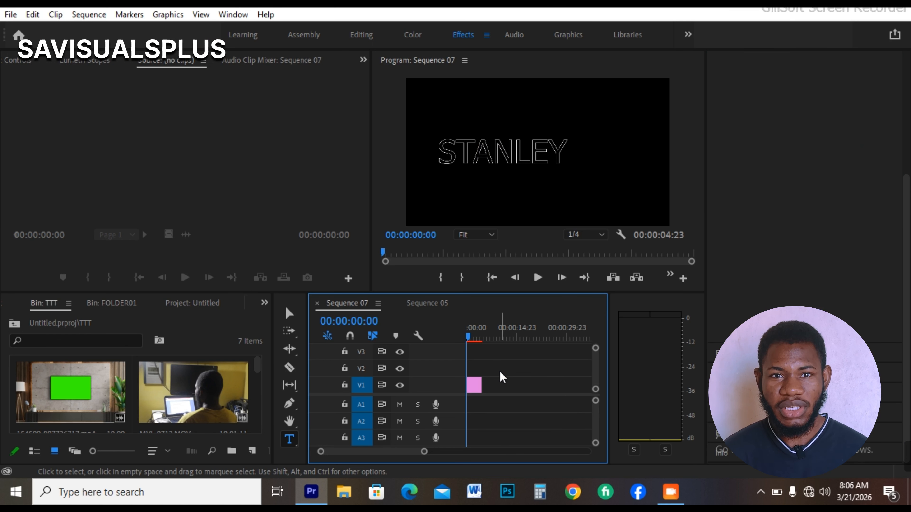
# Select the title clip on track V1 and its text layer for editing.
pyautogui.click(475, 389)
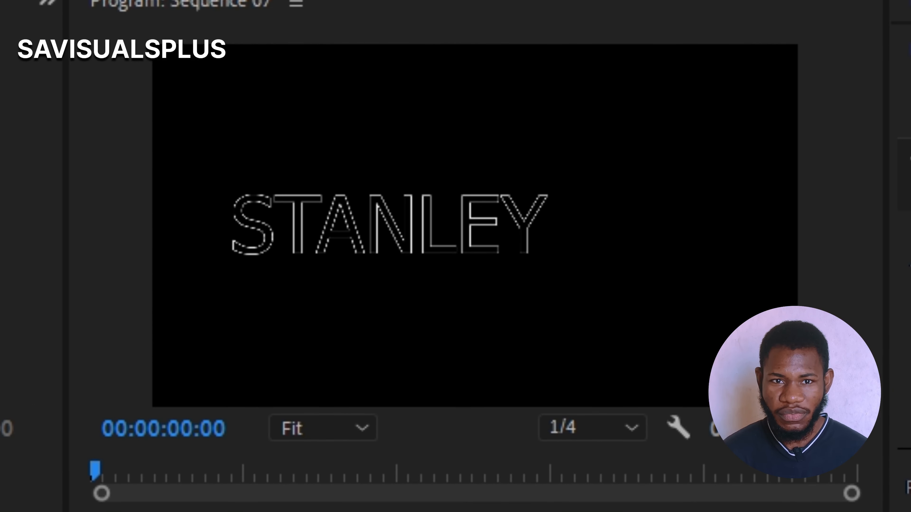
pyautogui.click(905, 155)
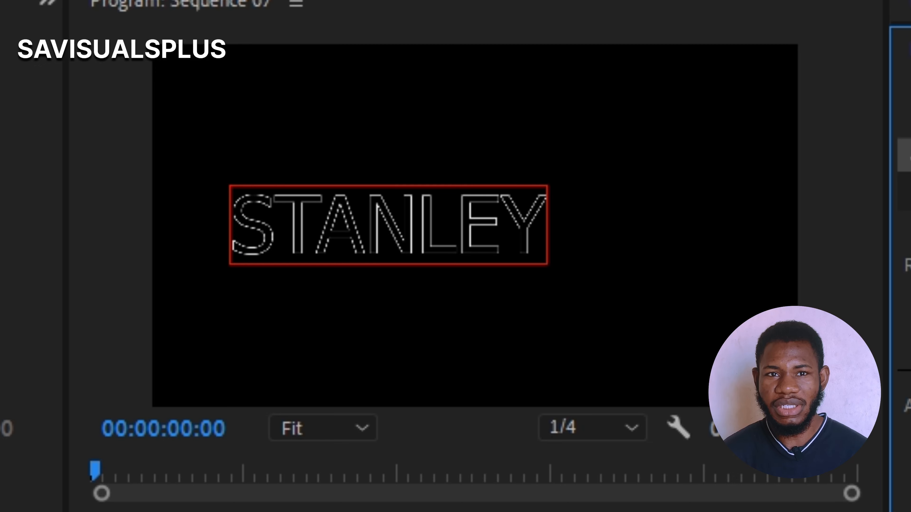
pyautogui.scroll(-6, 905, 251)
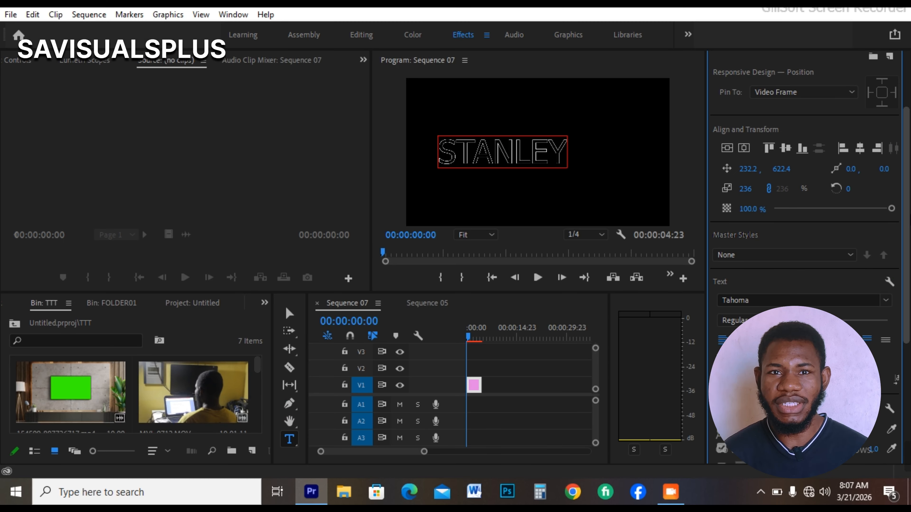
pyautogui.scroll(-3, 805, 251)
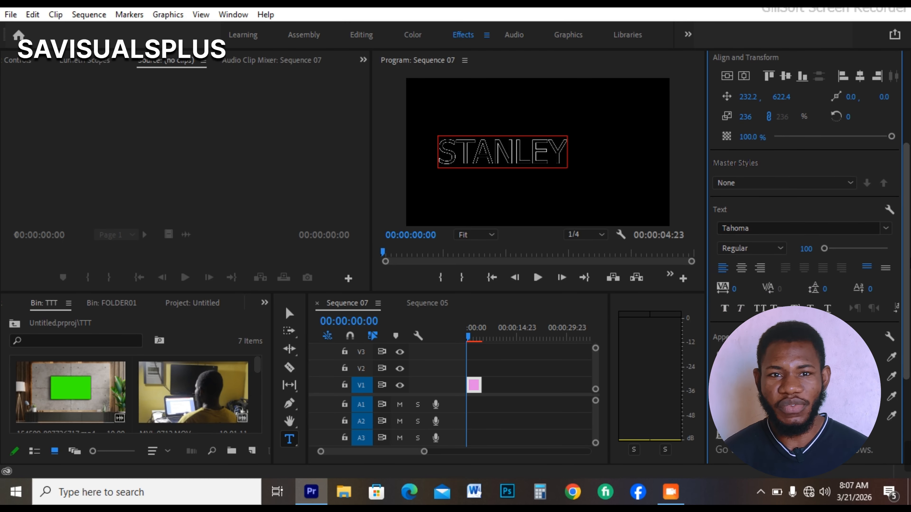
pyautogui.scroll(-1, 804, 251)
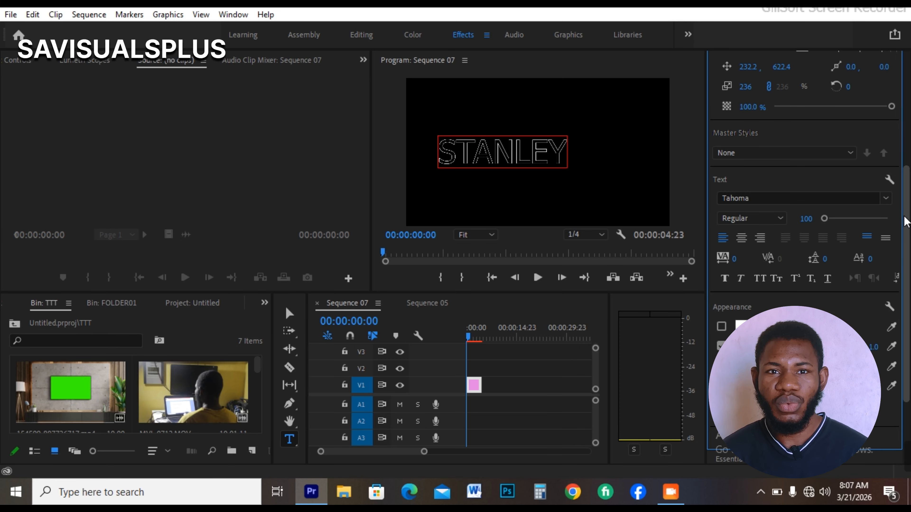
pyautogui.scroll(-5, 905, 220)
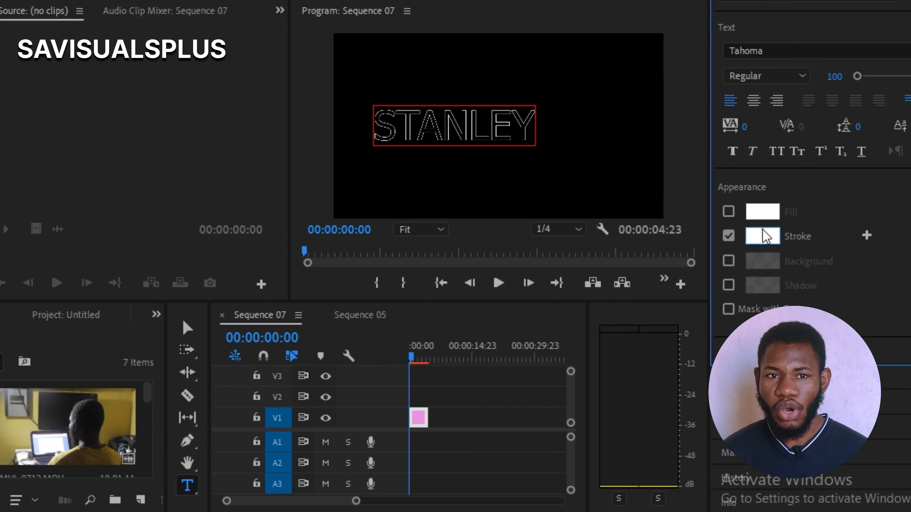
pyautogui.click(747, 241)
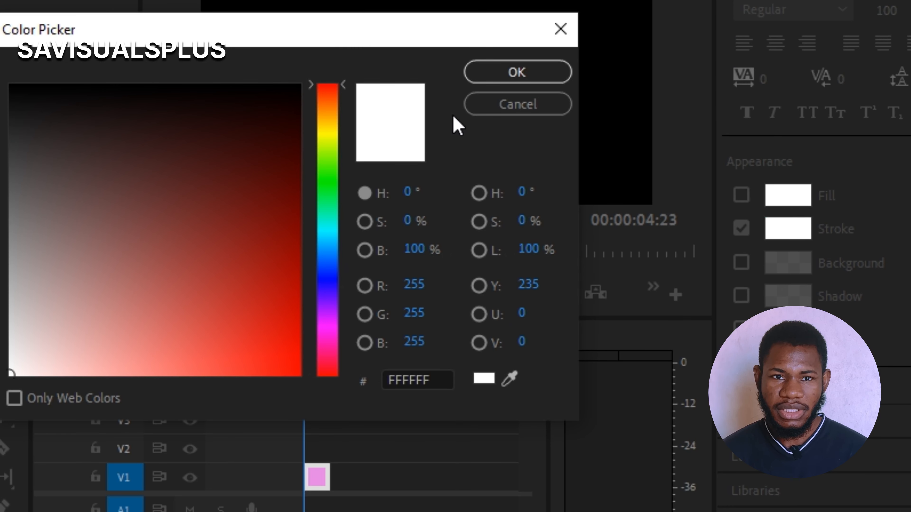
pyautogui.moveTo(412, 34); pyautogui.dragTo(330, 238)
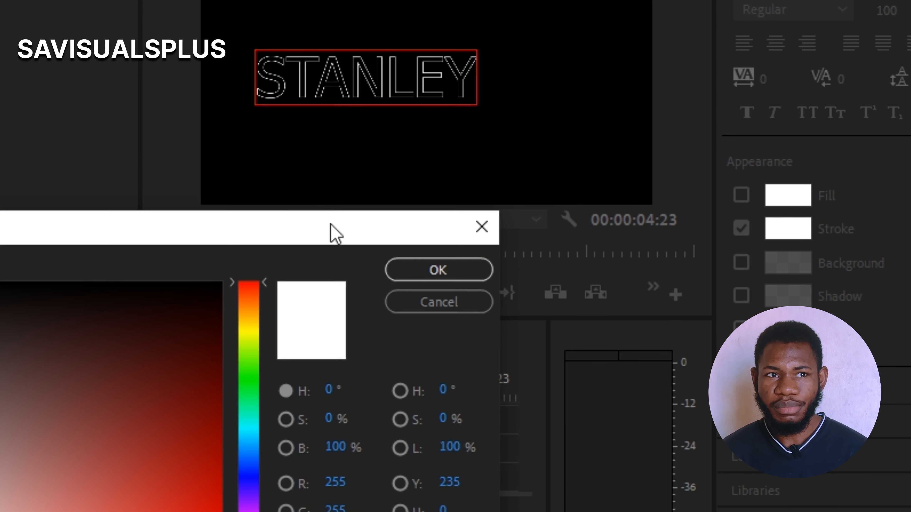
pyautogui.click(157, 378)
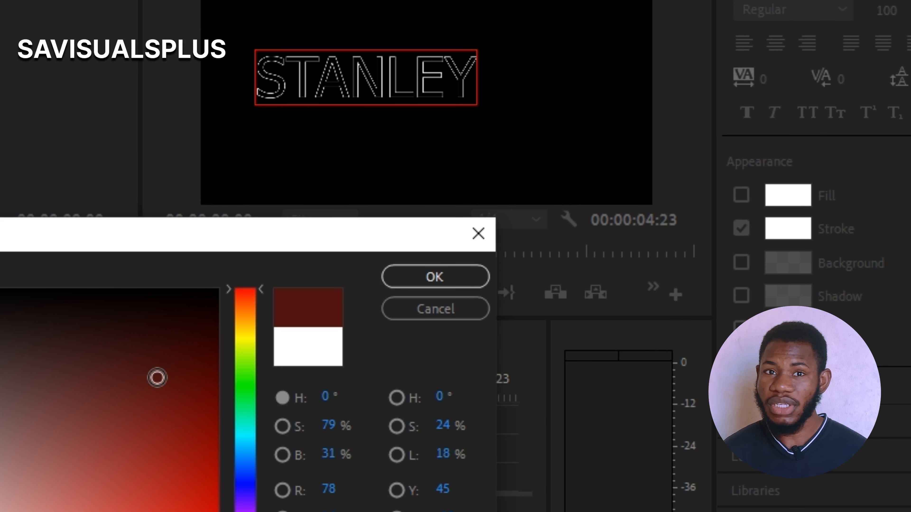
pyautogui.click(245, 349)
pyautogui.moveTo(244, 350); pyautogui.dragTo(247, 394)
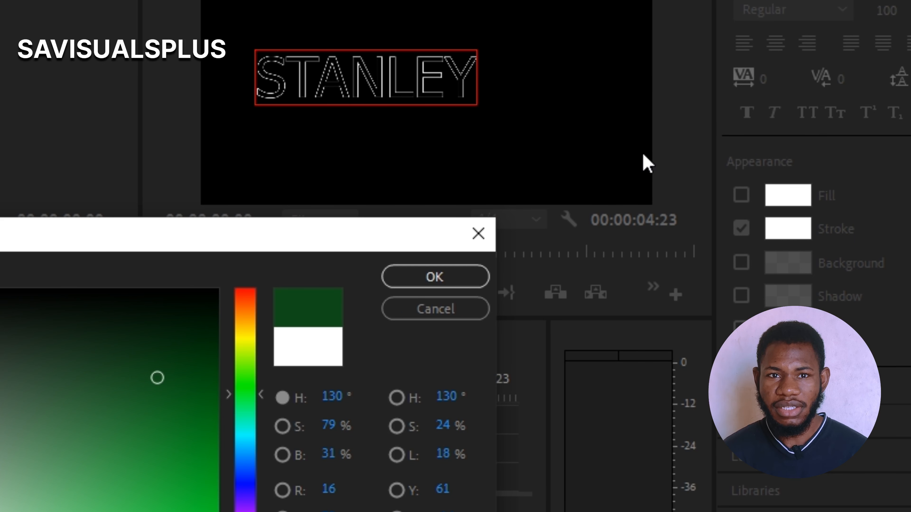
pyautogui.click(438, 309)
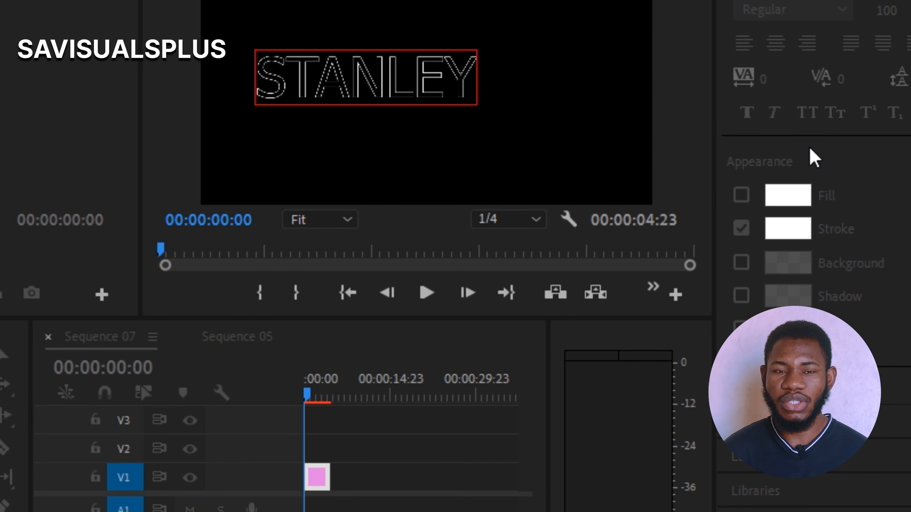
pyautogui.click(747, 200)
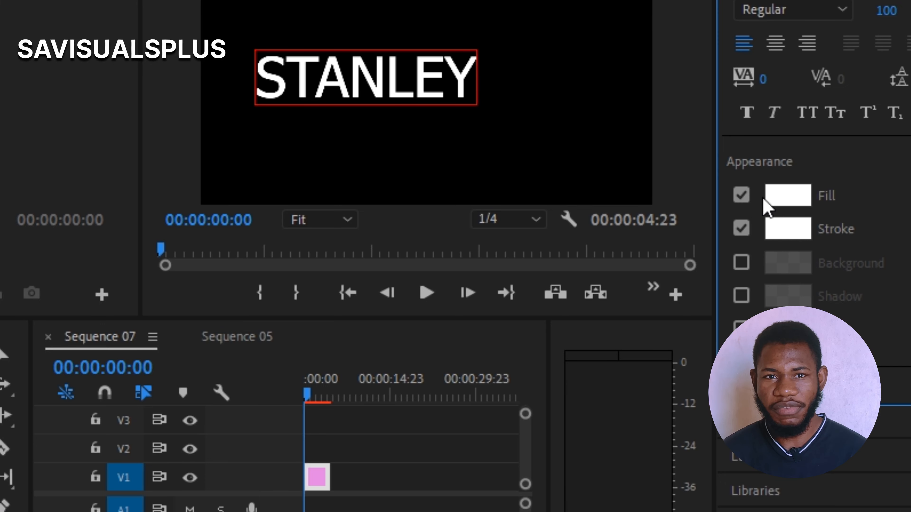
pyautogui.click(747, 201)
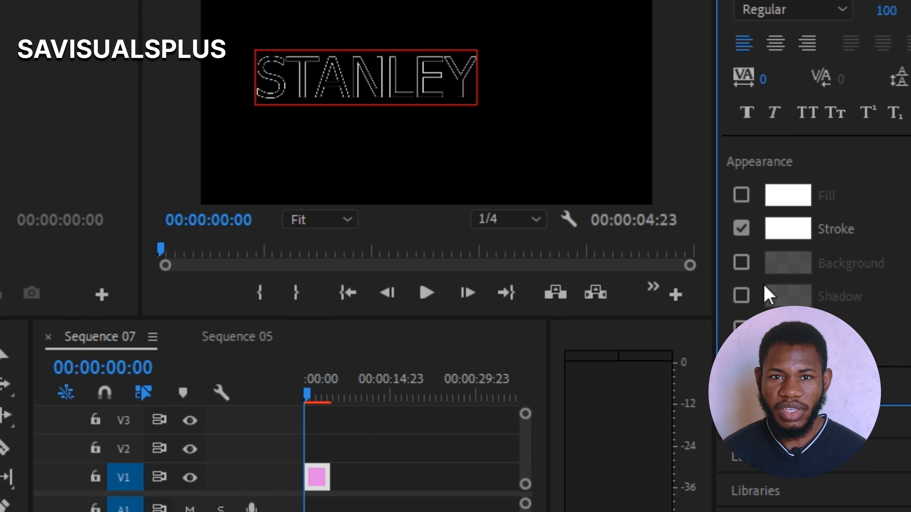
pyautogui.click(782, 230)
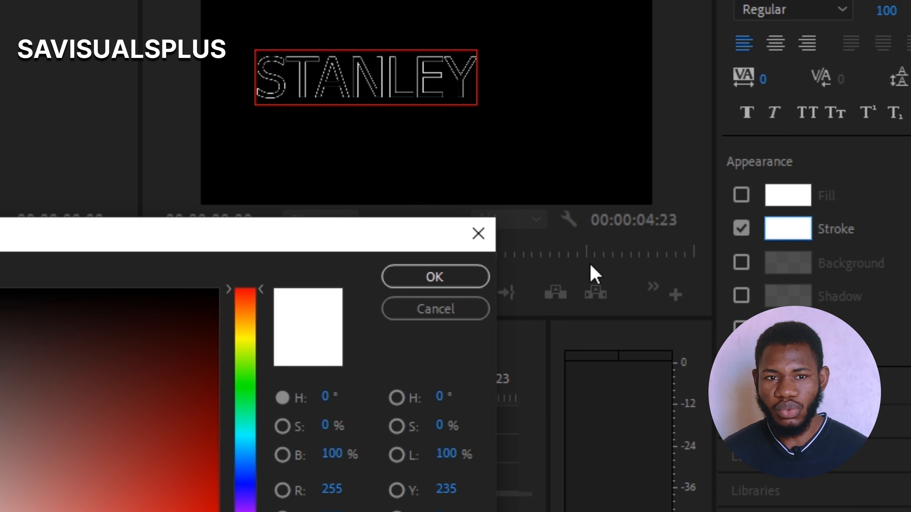
pyautogui.click(245, 329)
pyautogui.moveTo(185, 391); pyautogui.dragTo(219, 289)
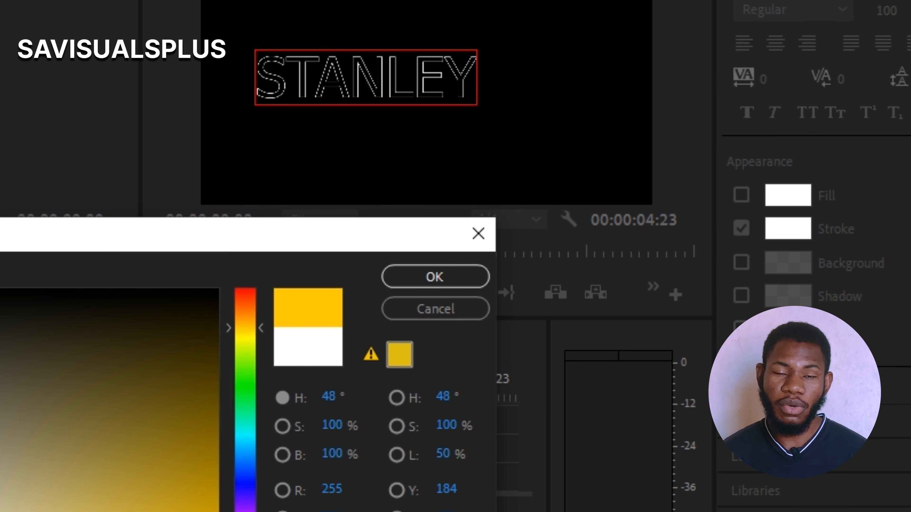
pyautogui.click(464, 309)
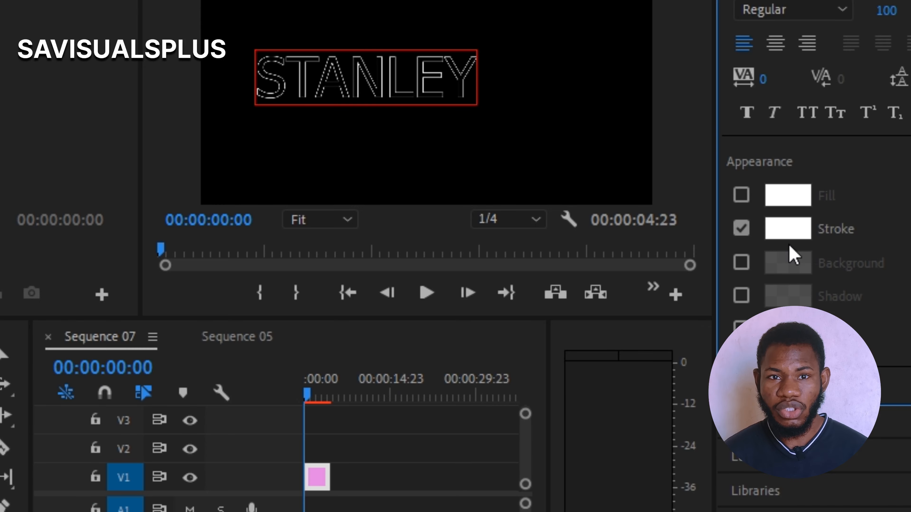
# Set the title's stroke colour to bright green with hue 90°, saturation 100% and brightness 100%.
pyautogui.click(788, 232)
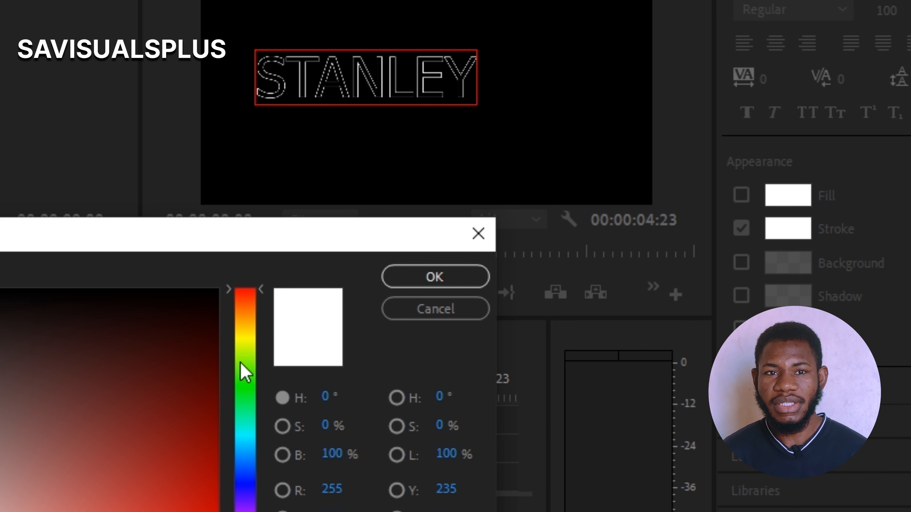
pyautogui.click(241, 363)
pyautogui.moveTo(195, 425); pyautogui.dragTo(219, 289)
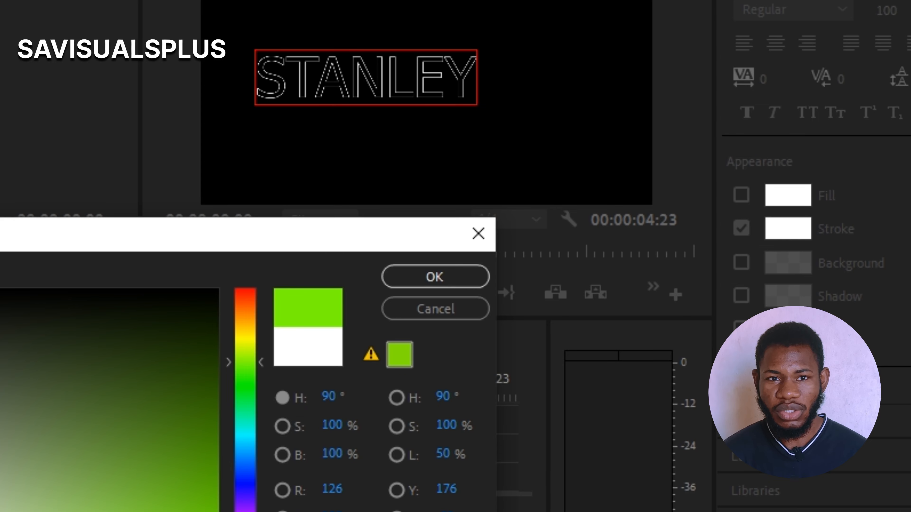
pyautogui.click(434, 283)
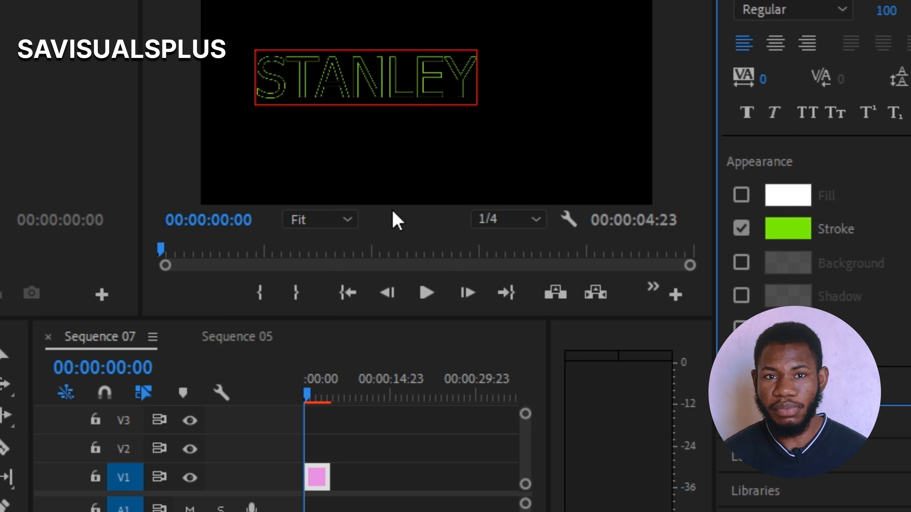
# Select all of the title's text in the program preview.
pyautogui.click(396, 95)
pyautogui.doubleClick(396, 93)
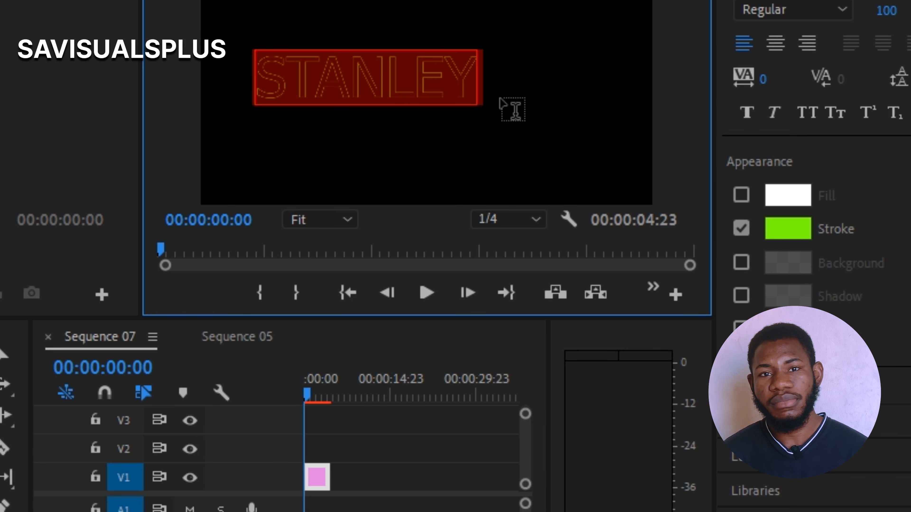
pyautogui.scroll(10, 803, 359)
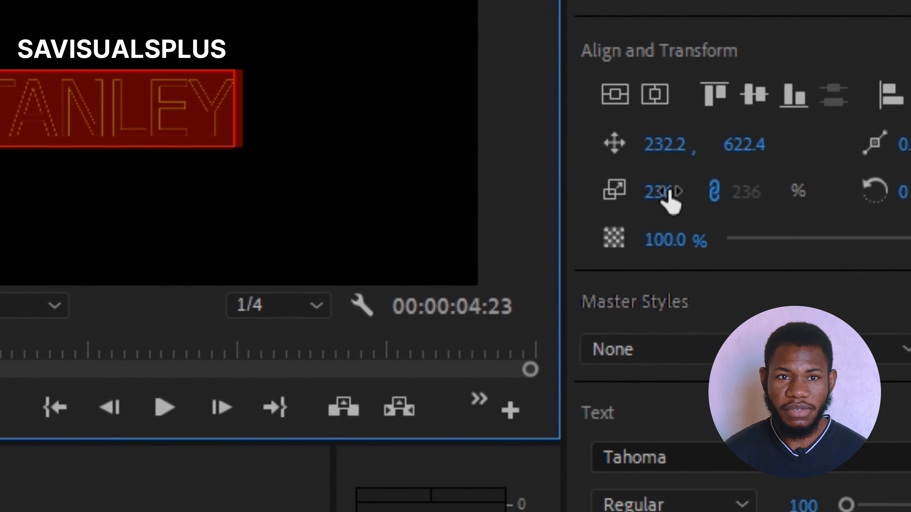
# Enlarge the title text to a scale of 305, vary the scale further, and set it to 300.
pyautogui.moveTo(683, 205)
pyautogui.mouseDown()
pyautogui.moveTo(701, 205)
pyautogui.moveTo(675, 191)
pyautogui.mouseUp()
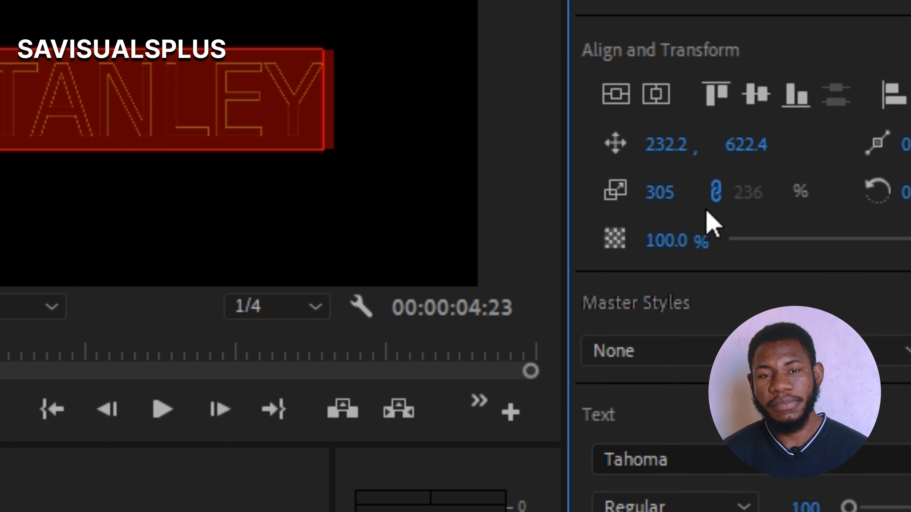
pyautogui.click(669, 192)
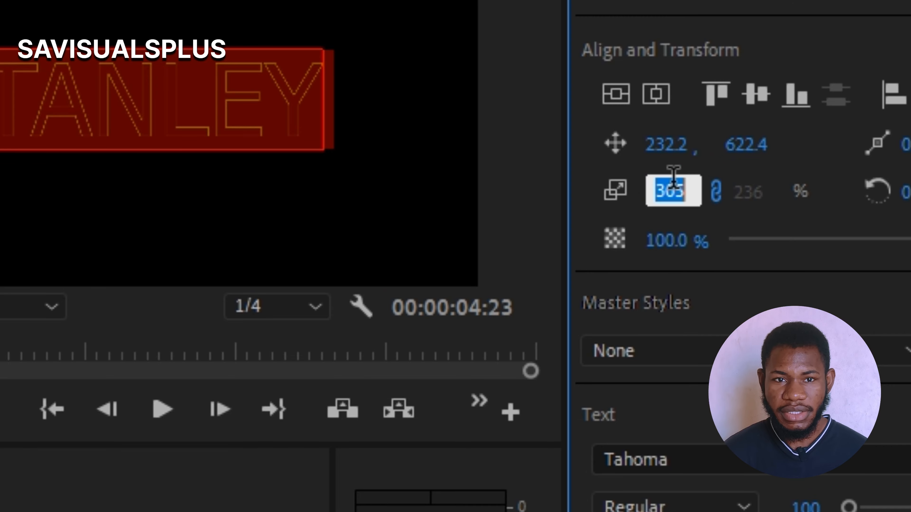
pyautogui.click(752, 209)
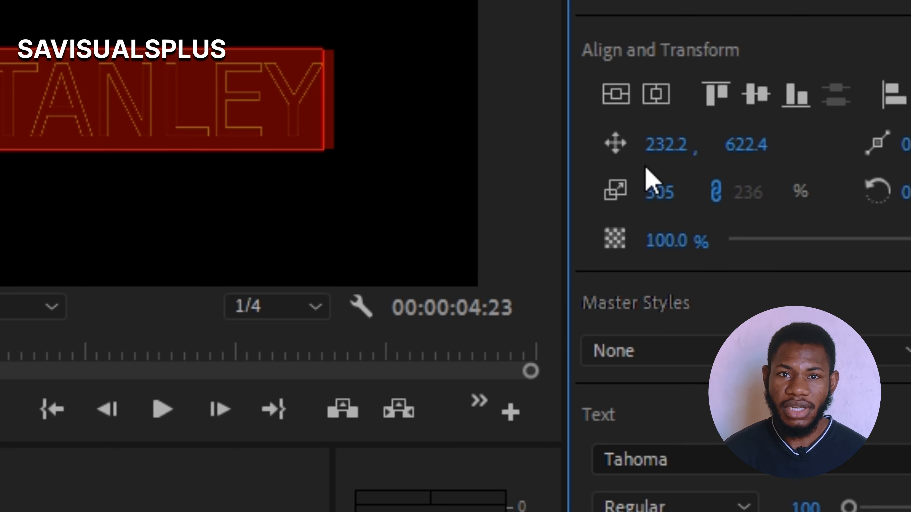
pyautogui.click(663, 202)
pyautogui.moveTo(662, 203)
pyautogui.mouseDown()
pyautogui.moveTo(606, 203)
pyautogui.moveTo(653, 203)
pyautogui.mouseUp()
pyautogui.moveTo(736, 193); pyautogui.dragTo(758, 194)
pyautogui.click(758, 184)
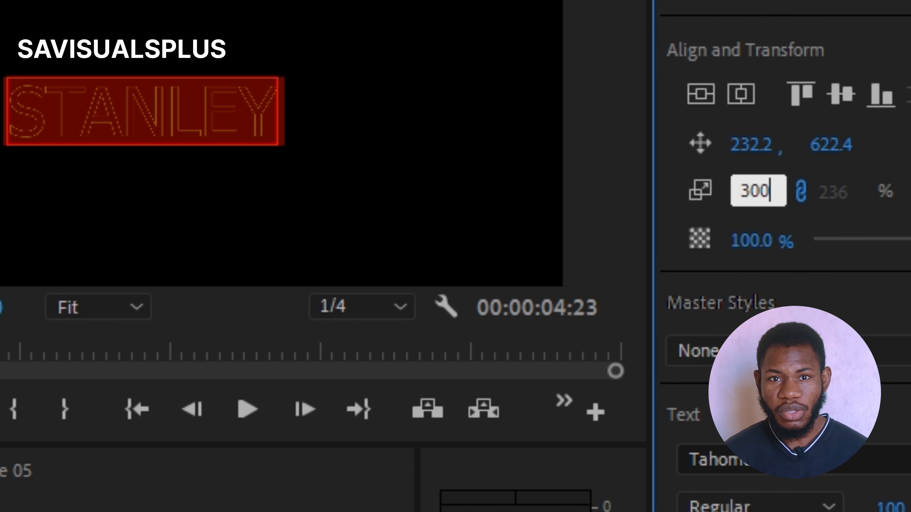
pyautogui.press('Return')
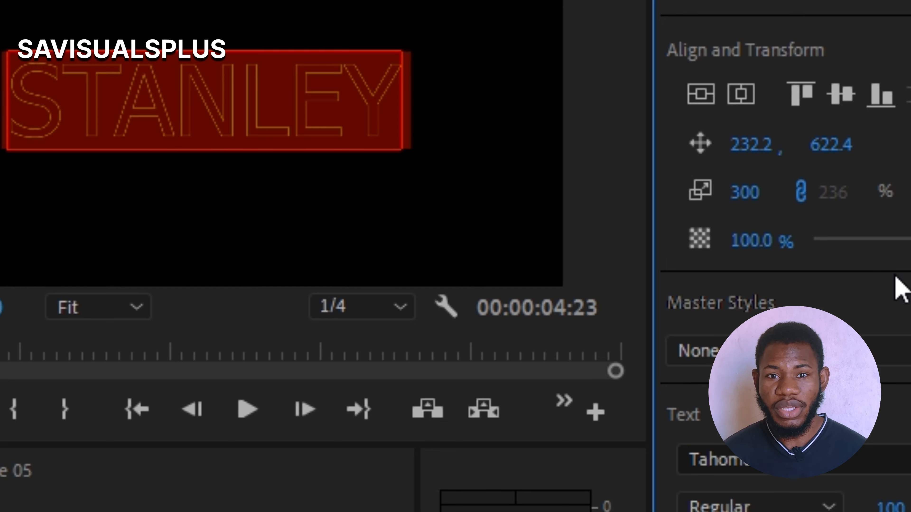
# Try a scale of 50 for the title text and undo that change.
pyautogui.click(744, 191)
pyautogui.write('5')
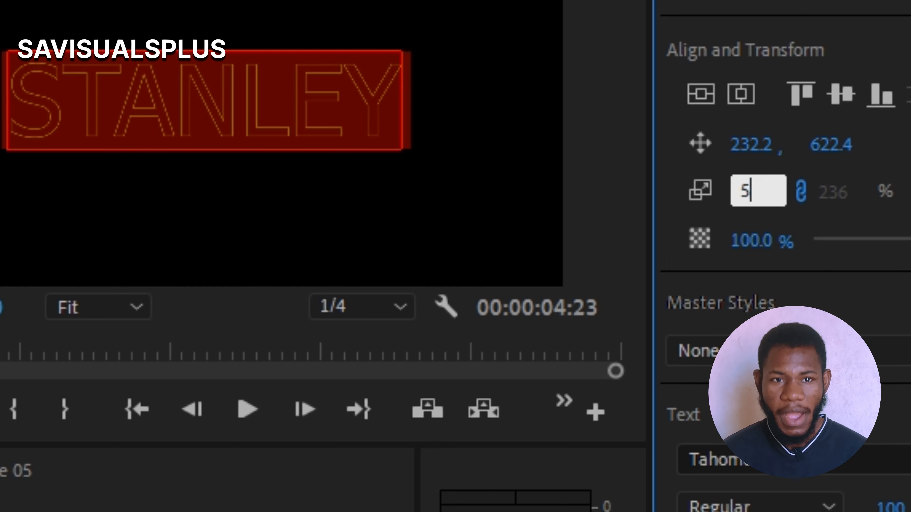
pyautogui.write('0')
pyautogui.press('Return')
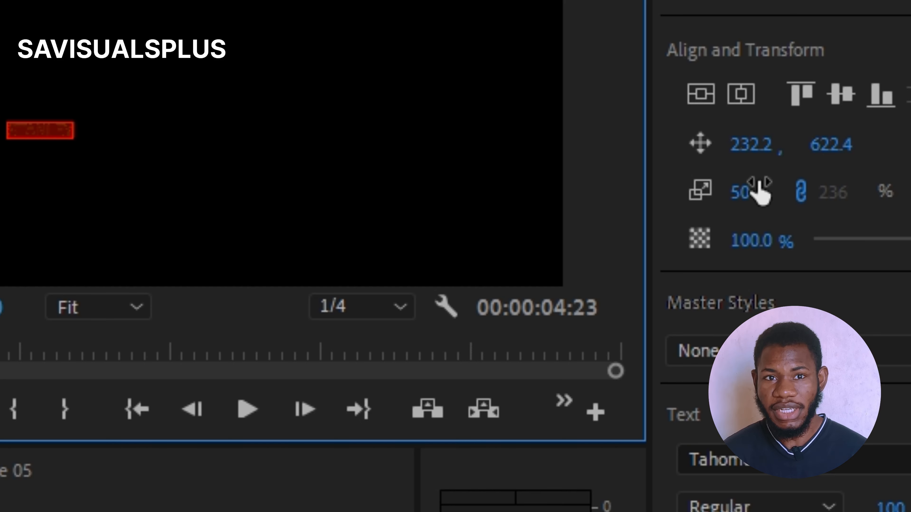
pyautogui.hotkey('ctrl', 'z')
# Reduce the title text's scale and set it to exactly 200.
pyautogui.moveTo(740, 190); pyautogui.dragTo(705, 194)
pyautogui.click(759, 190)
pyautogui.write('2')
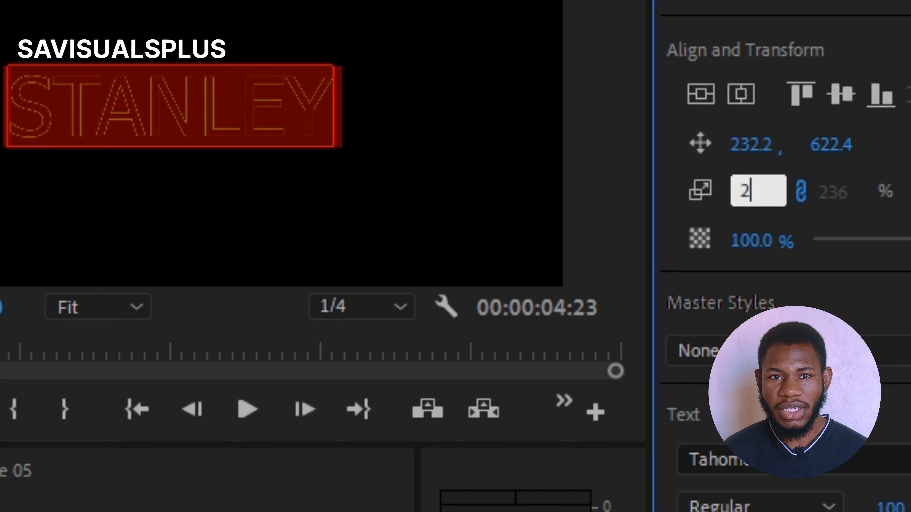
pyautogui.write('00')
pyautogui.press('Return')
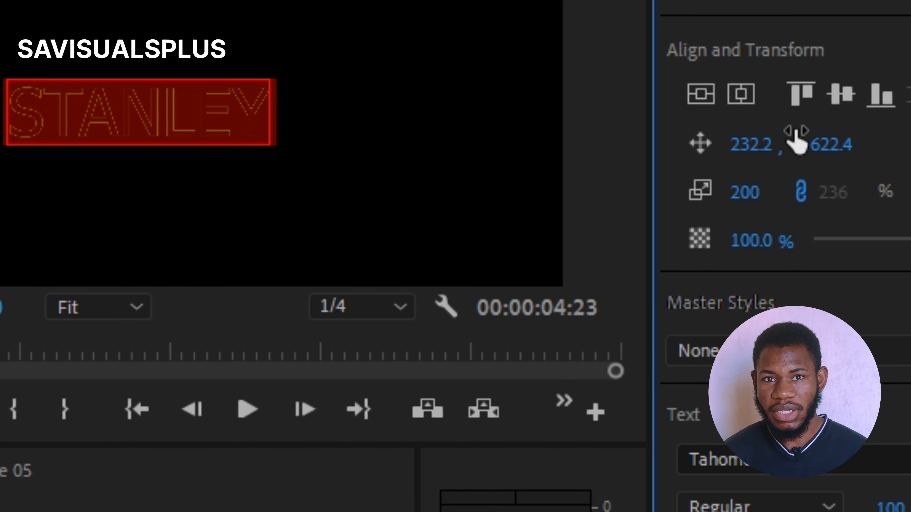